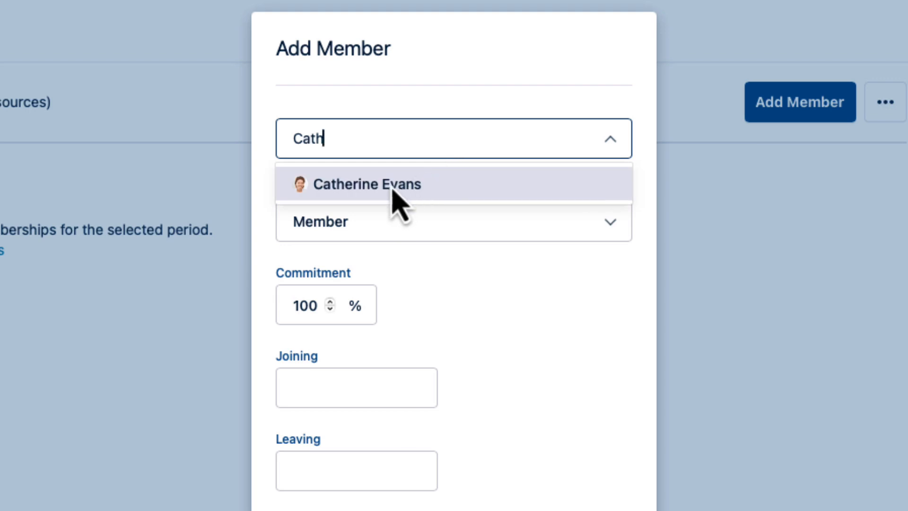
# Step: Choose the matching user as the new team member and give them the Project Manager role
pyautogui.click(391, 185)
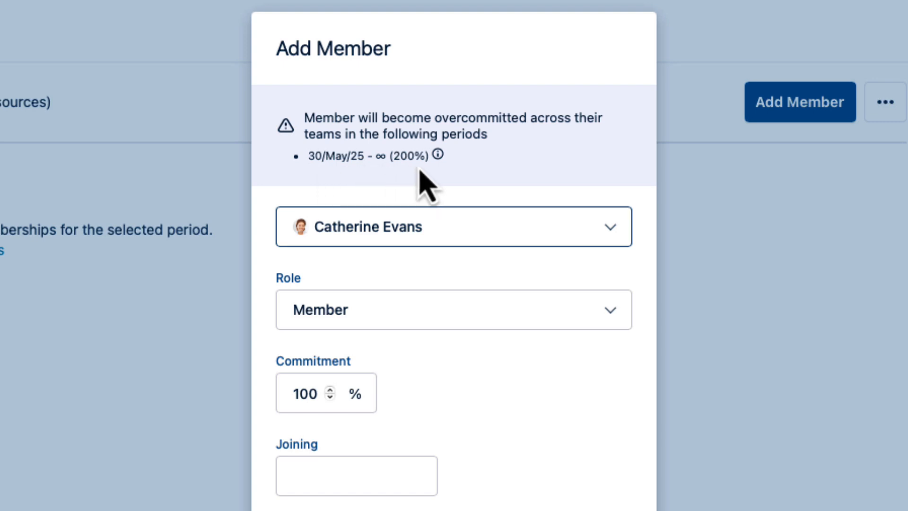
pyautogui.click(611, 314)
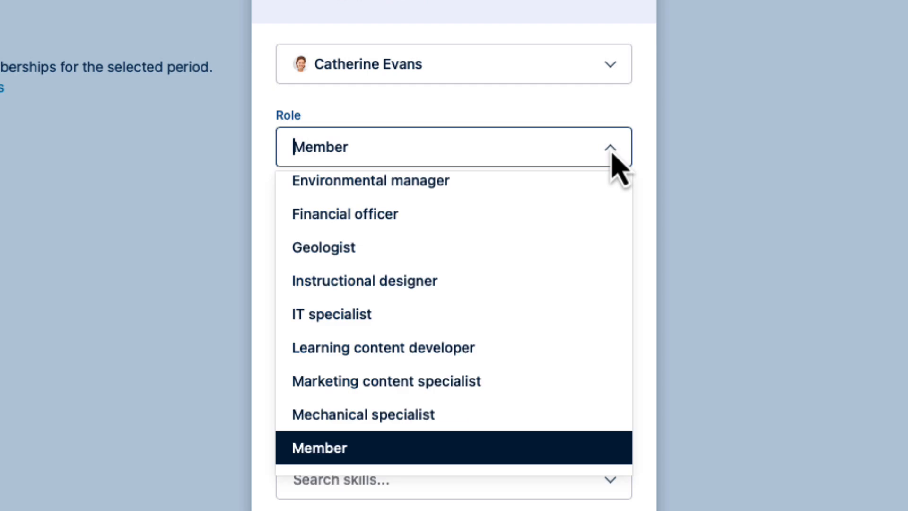
pyautogui.scroll(-2, 542, 299)
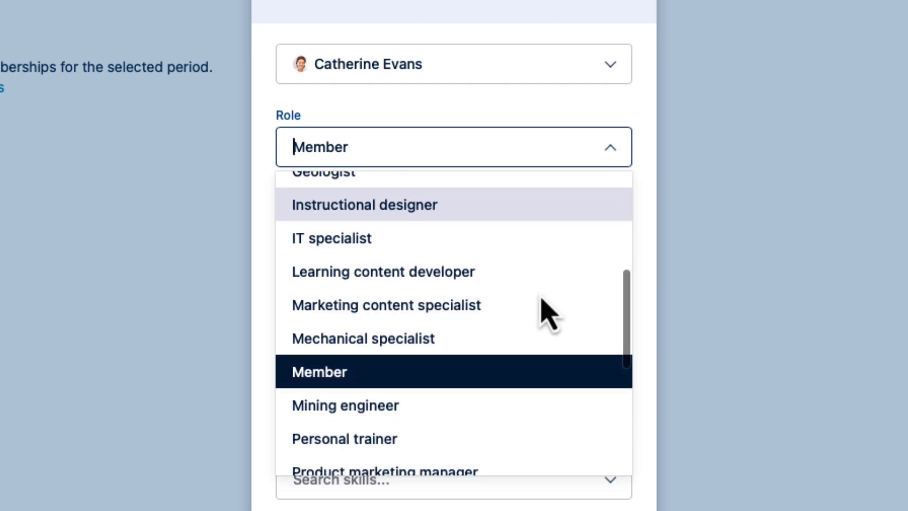
pyautogui.scroll(-3, 542, 299)
pyautogui.click(442, 402)
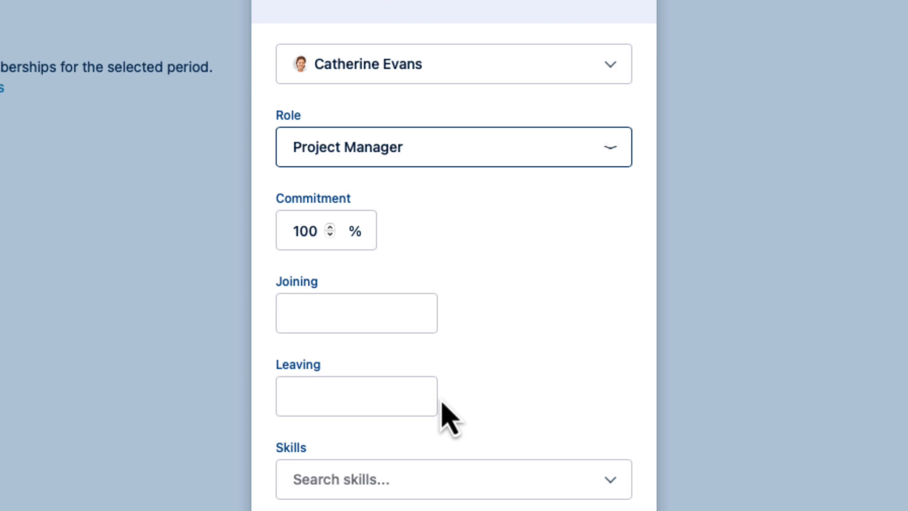
# Step: Set the new member's commitment to 50% and their joining date to 12/Jun/2025
pyautogui.click(315, 233)
pyautogui.moveTo(315, 233); pyautogui.dragTo(290, 230)
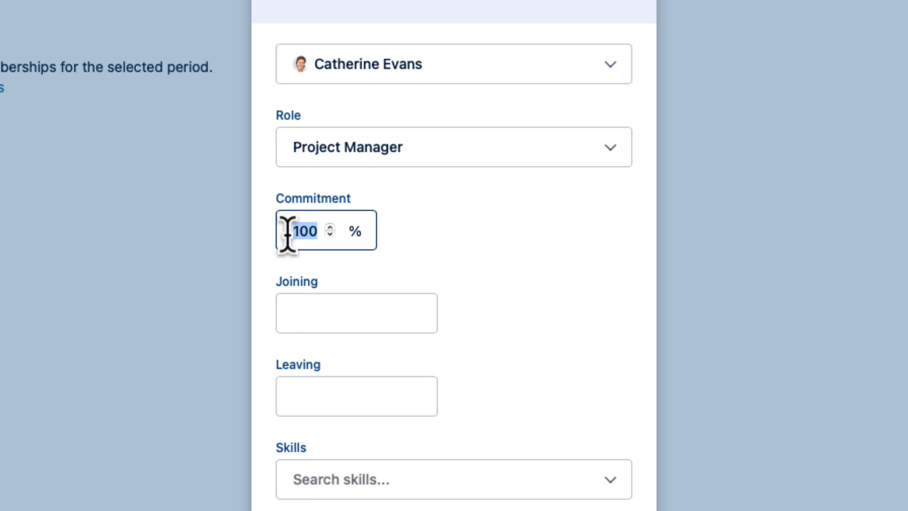
pyautogui.write('50')
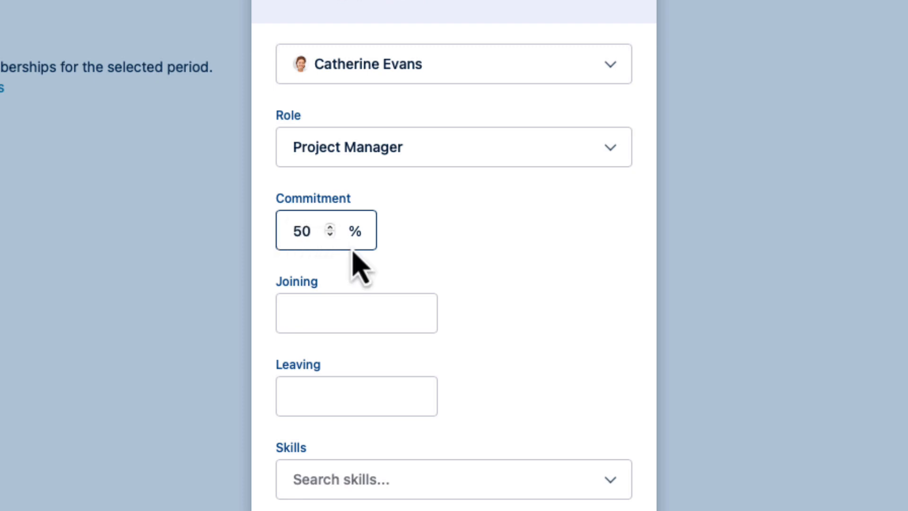
pyautogui.click(428, 232)
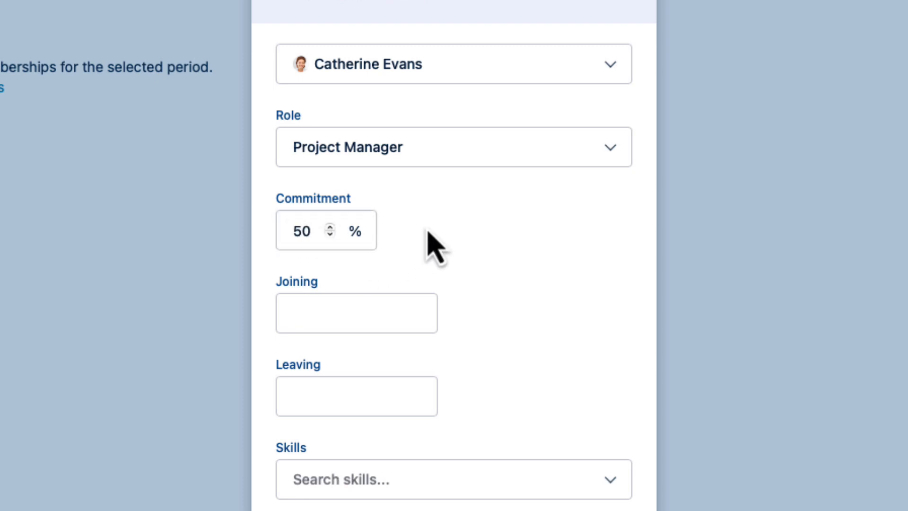
pyautogui.scroll(-4, 429, 231)
pyautogui.click(348, 139)
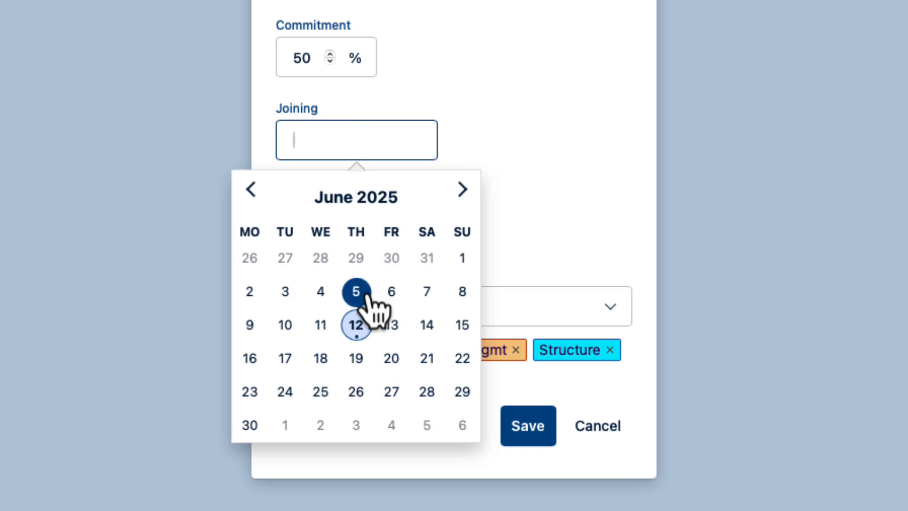
pyautogui.click(356, 325)
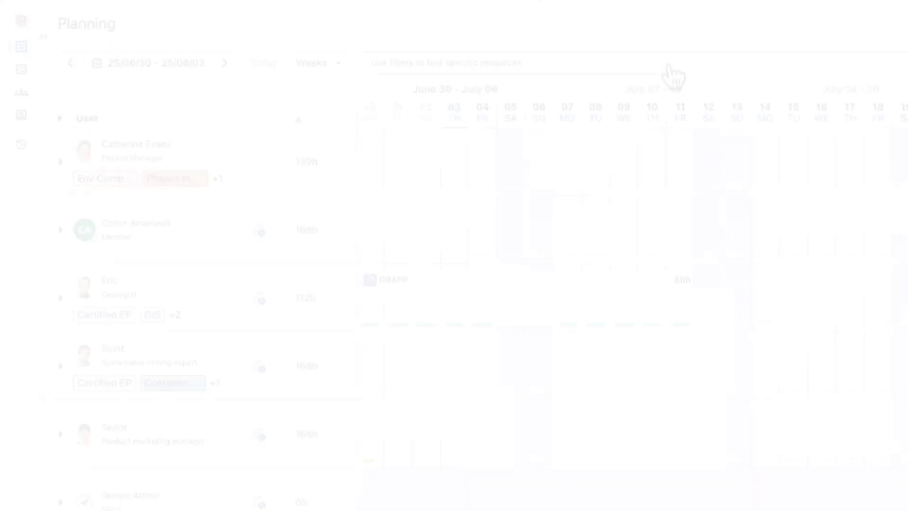
# Step: Filter the resources on the Planning page by the skills Adobe Suite and Figma
pyautogui.click(672, 71)
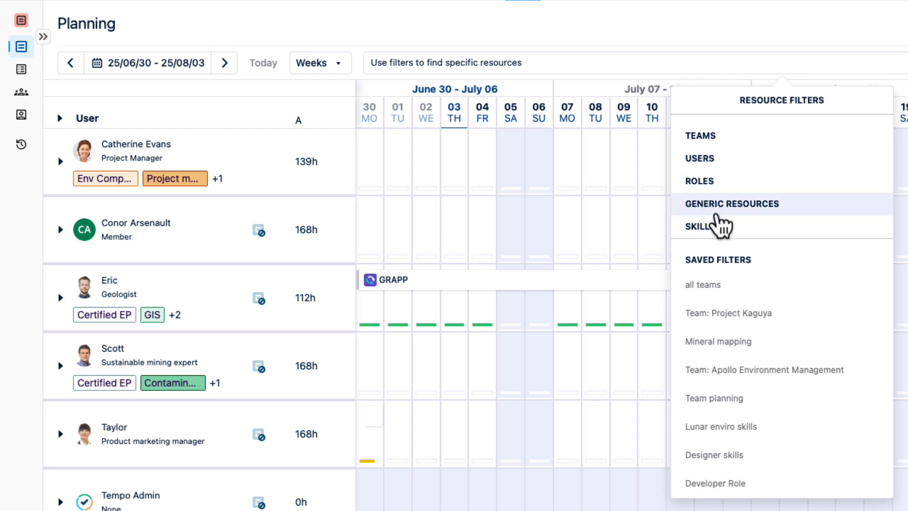
pyautogui.click(731, 232)
pyautogui.click(783, 138)
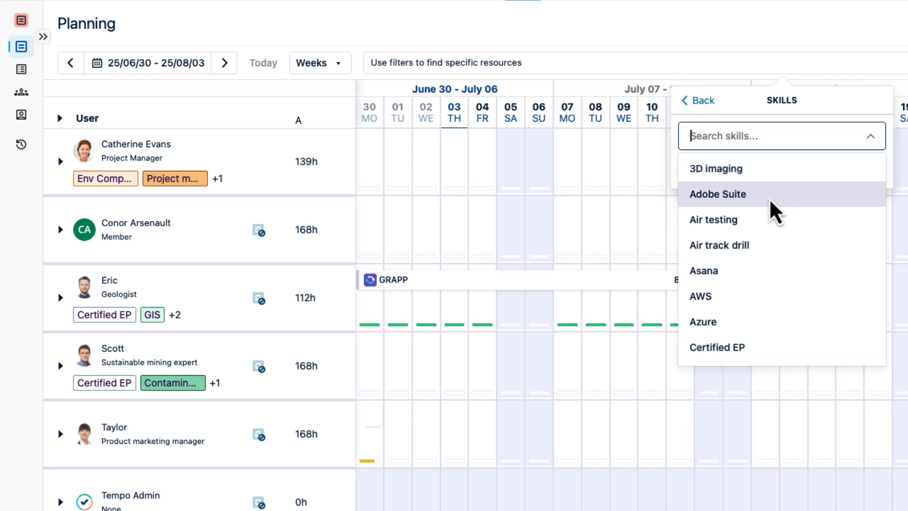
pyautogui.click(769, 198)
pyautogui.click(761, 138)
pyautogui.scroll(-6, 736, 283)
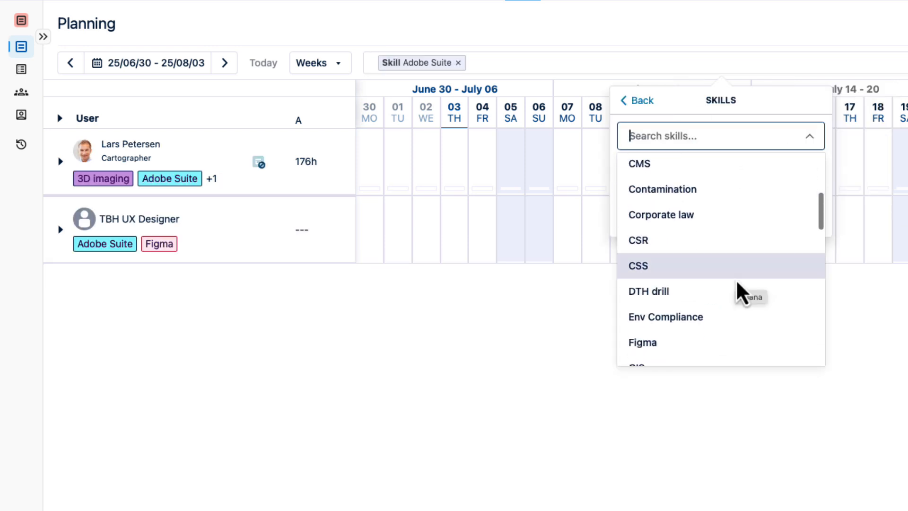
pyautogui.click(676, 349)
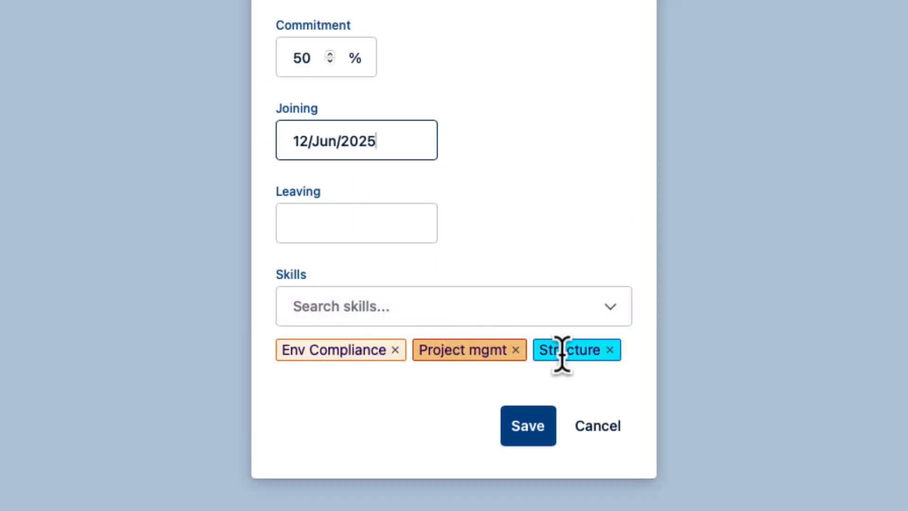
# Step: Save the new project manager's team membership
pyautogui.click(537, 442)
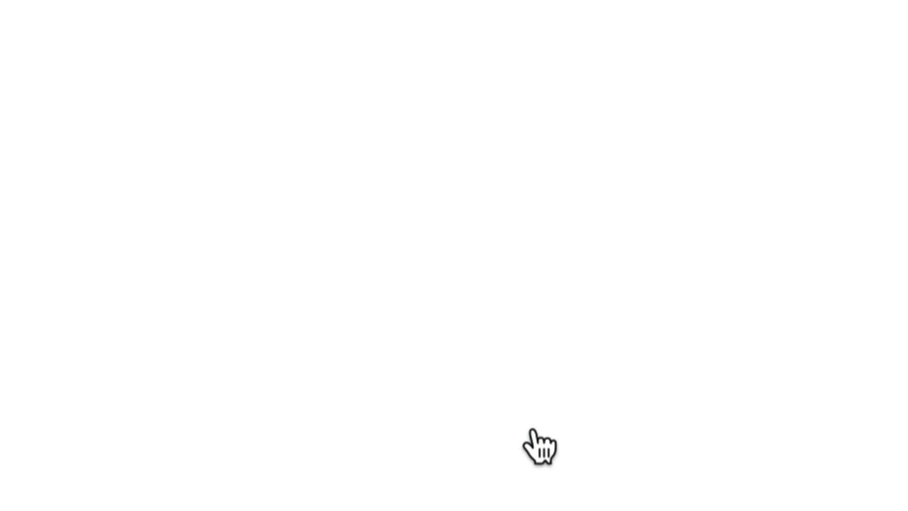
pyautogui.moveTo(135, 156)
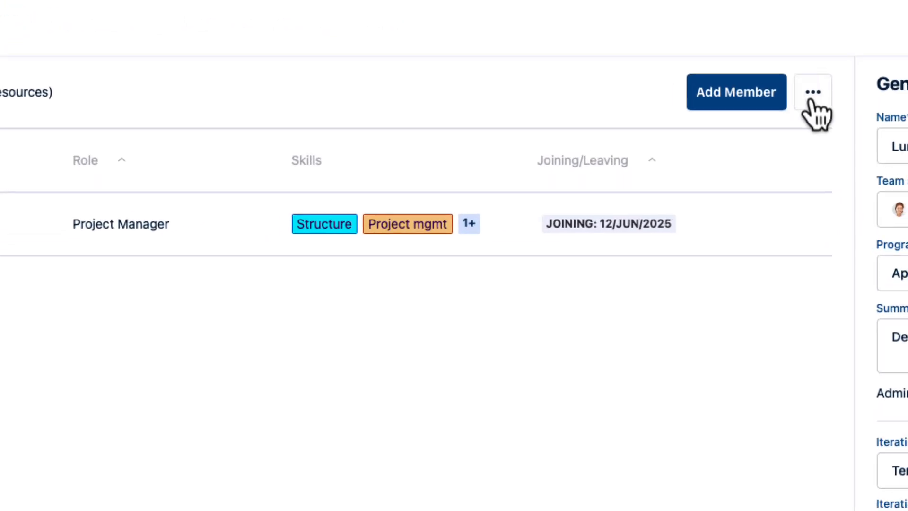
# Step: Bulk add the users of the Jira group Scrum stars to the team
pyautogui.click(812, 97)
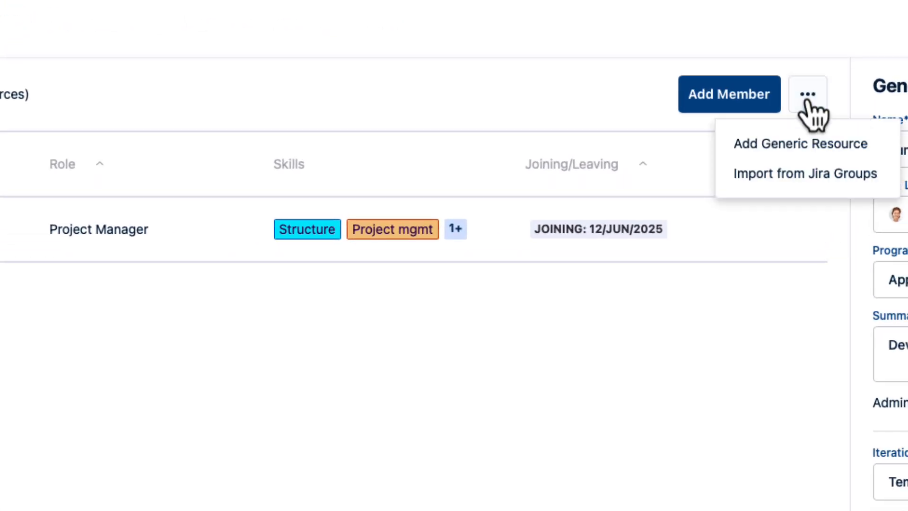
pyautogui.click(786, 180)
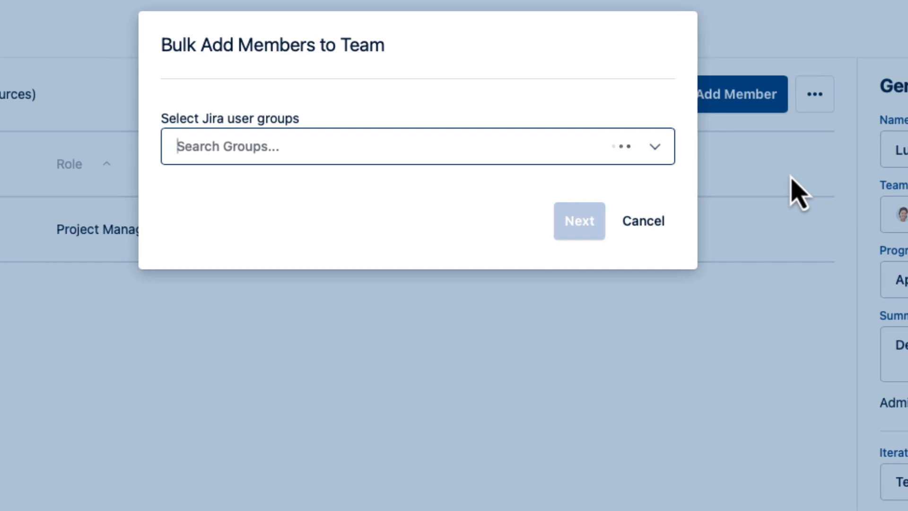
pyautogui.click(463, 162)
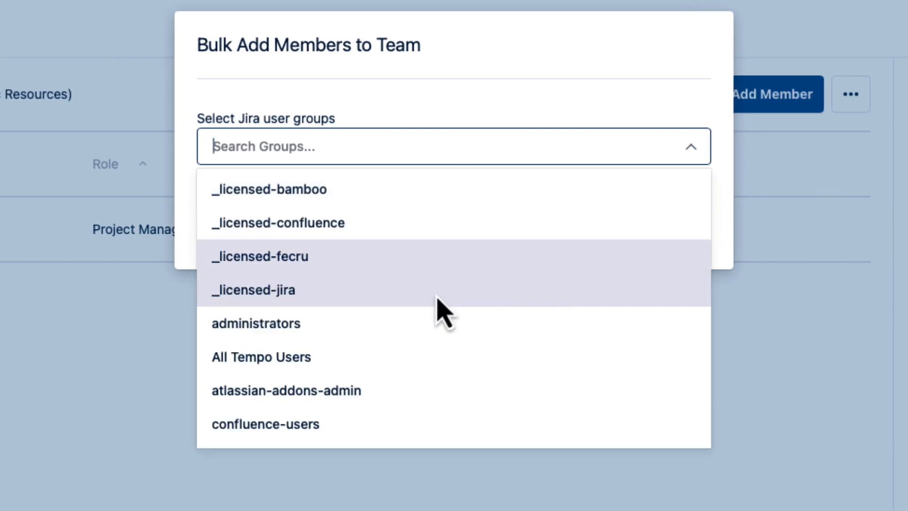
pyautogui.scroll(-3, 441, 382)
pyautogui.scroll(-5, 441, 393)
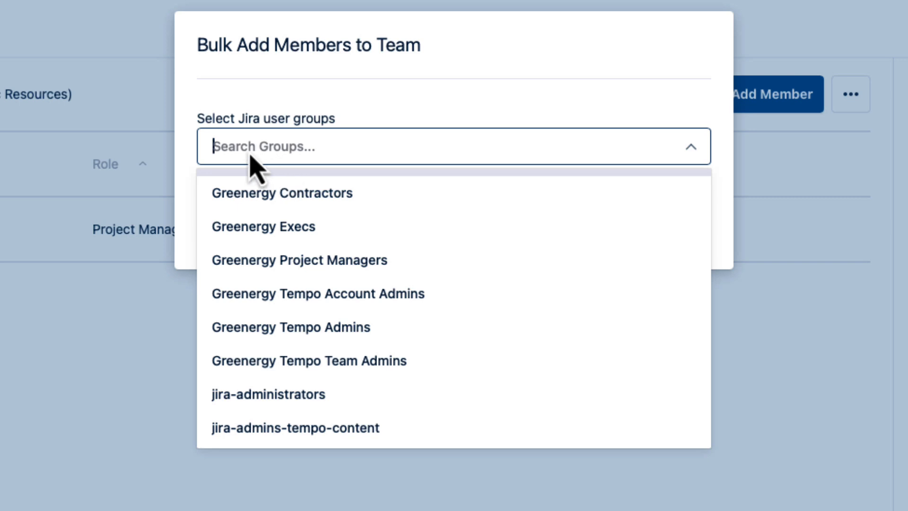
pyautogui.write('Scru')
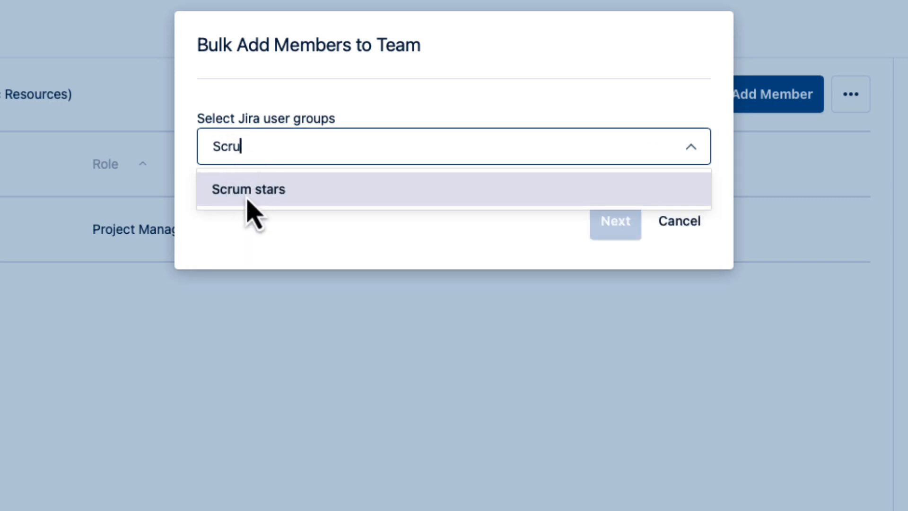
pyautogui.click(246, 198)
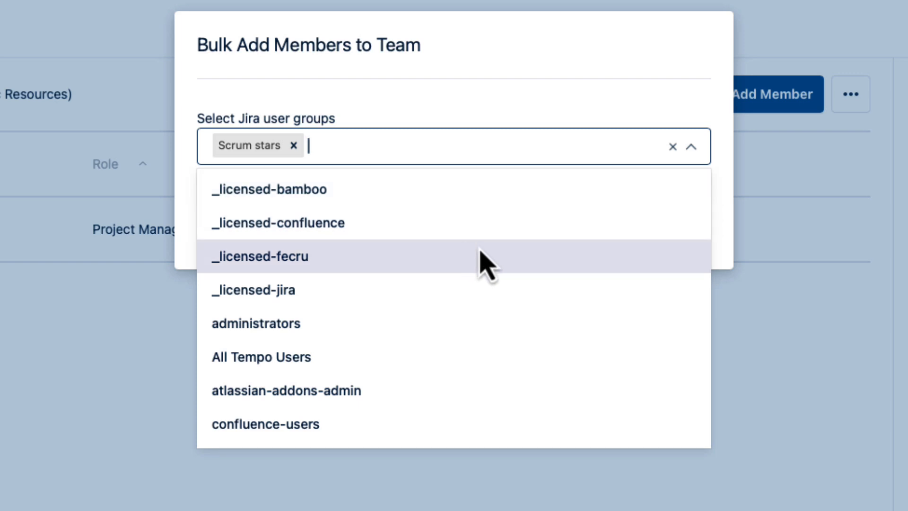
pyautogui.click(586, 100)
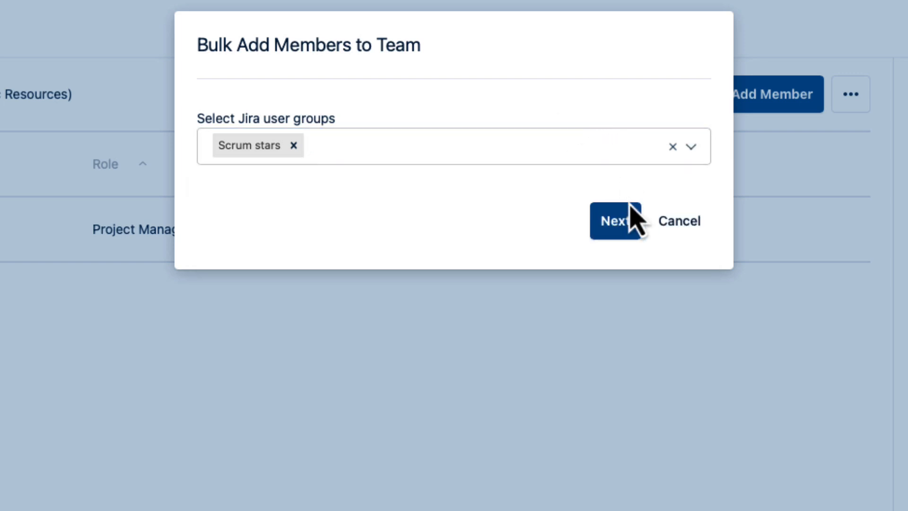
pyautogui.click(621, 221)
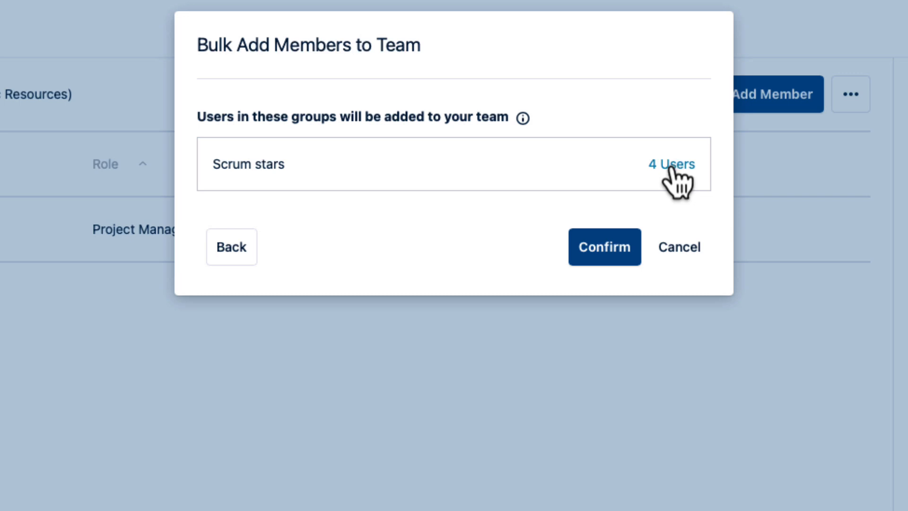
pyautogui.click(600, 253)
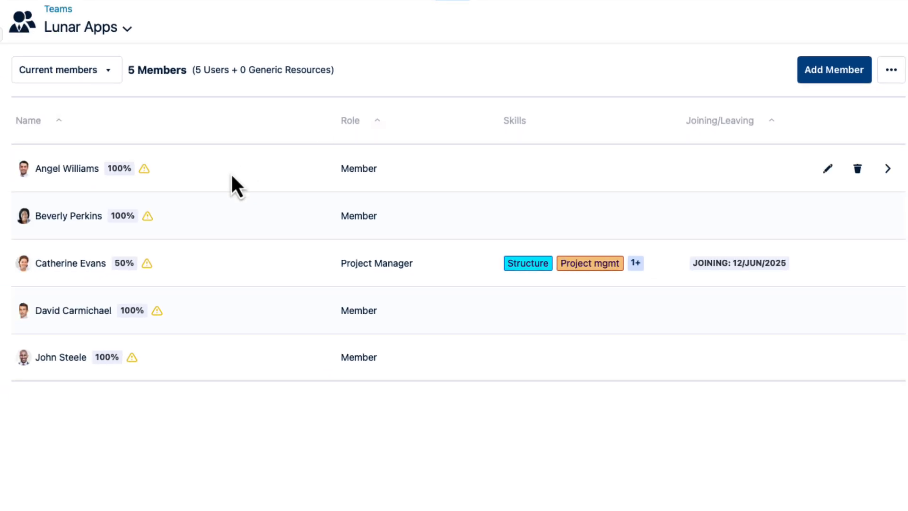
# Step: Edit the first member listed in the Lunar Apps team and change their role to QA
pyautogui.moveTo(144, 264)
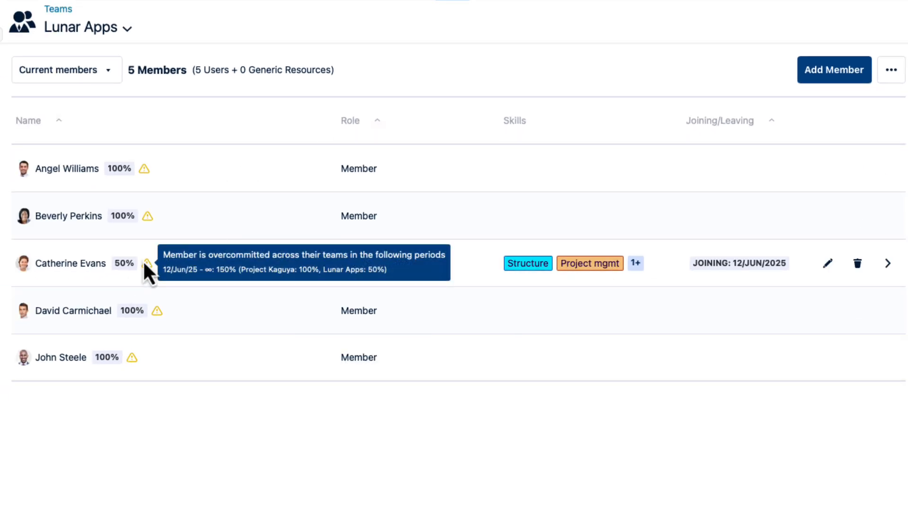
pyautogui.moveTo(144, 171)
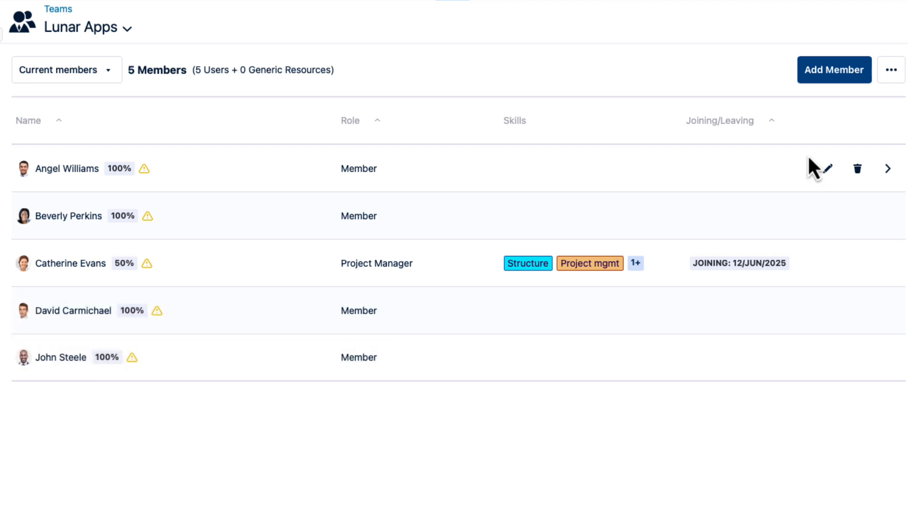
pyautogui.click(828, 168)
pyautogui.click(635, 168)
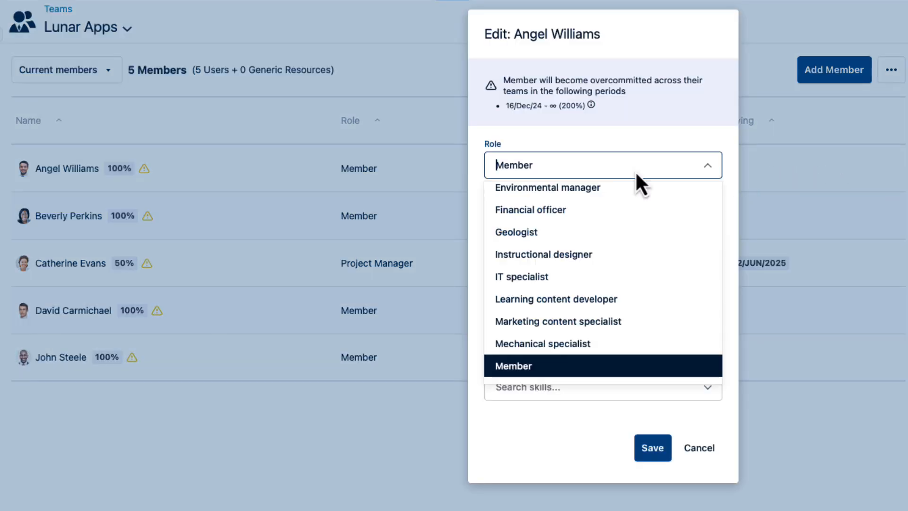
pyautogui.scroll(-3, 605, 333)
pyautogui.click(601, 312)
# Step: Set the QA member's joining date to 11/Aug/2025
pyautogui.click(512, 276)
pyautogui.click(609, 309)
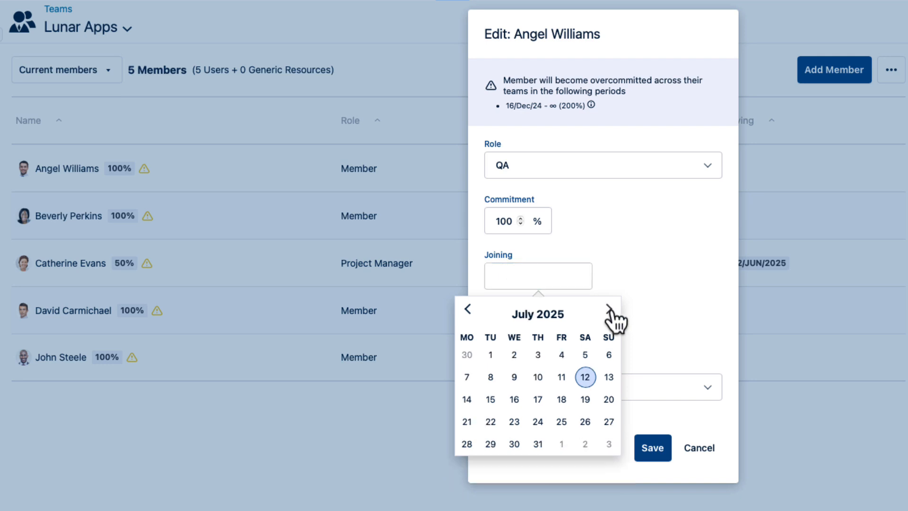
pyautogui.click(609, 309)
pyautogui.click(466, 399)
# Step: Assign the skills testRigor and QA Wolf to the QA member and save the membership changes
pyautogui.click(707, 388)
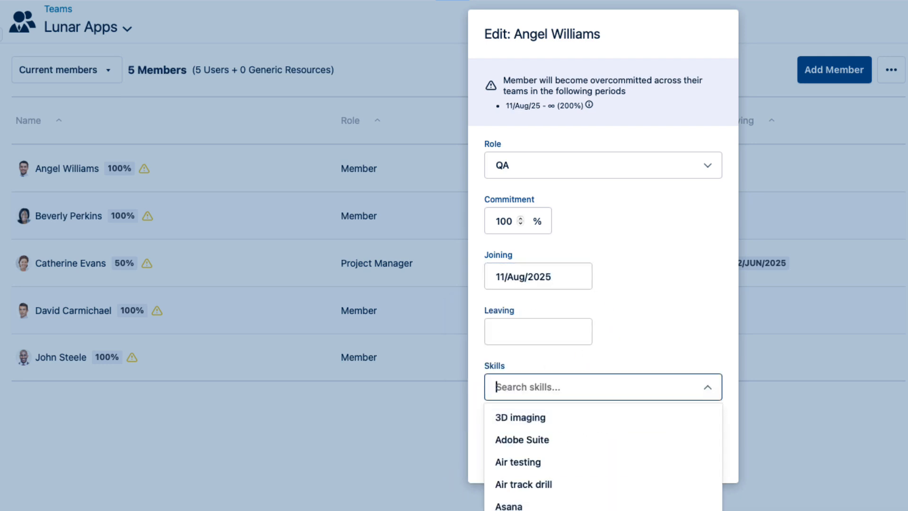
pyautogui.scroll(-10, 670, 449)
pyautogui.click(670, 409)
pyautogui.click(668, 398)
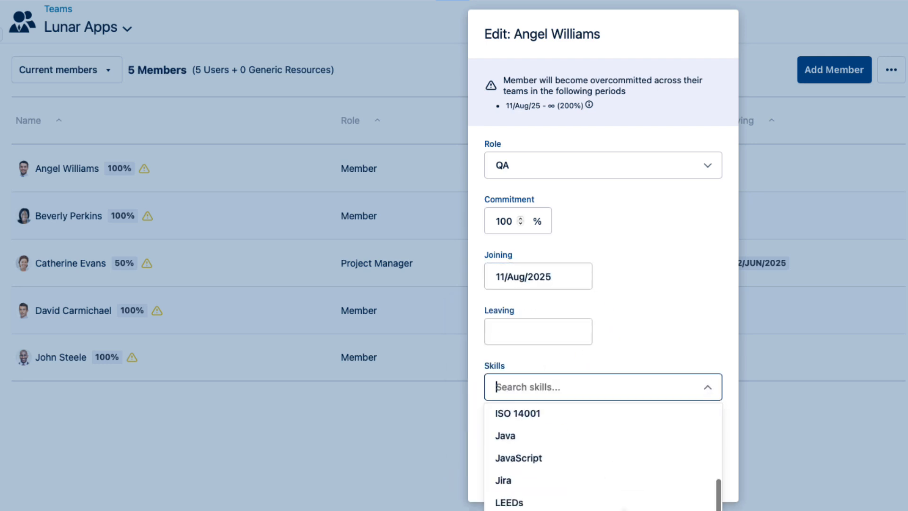
pyautogui.scroll(-5, 611, 488)
pyautogui.click(600, 461)
pyautogui.click(653, 467)
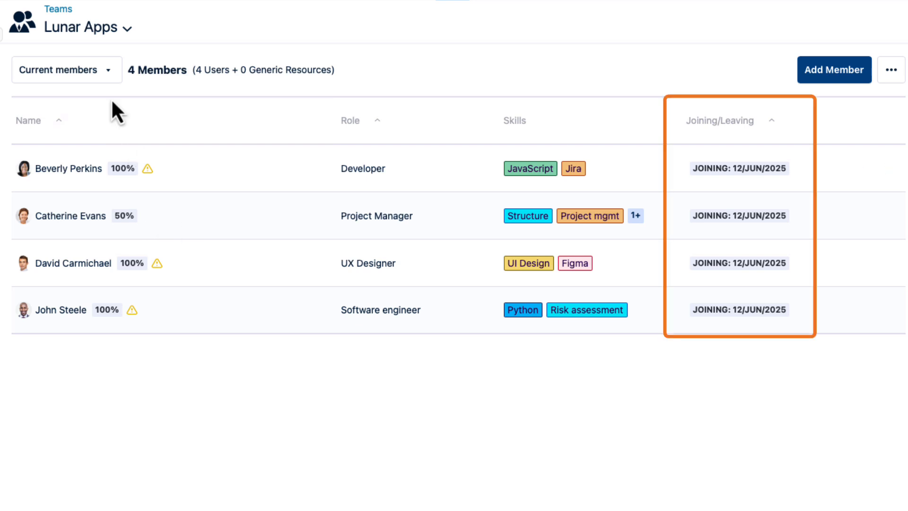
# Step: Show all members of the Lunar Apps team instead of only the current ones
pyautogui.click(109, 68)
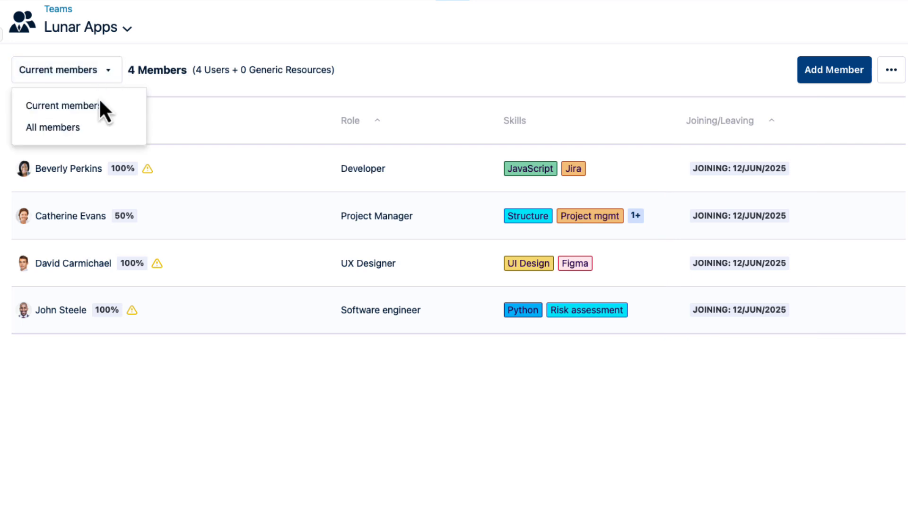
pyautogui.click(88, 128)
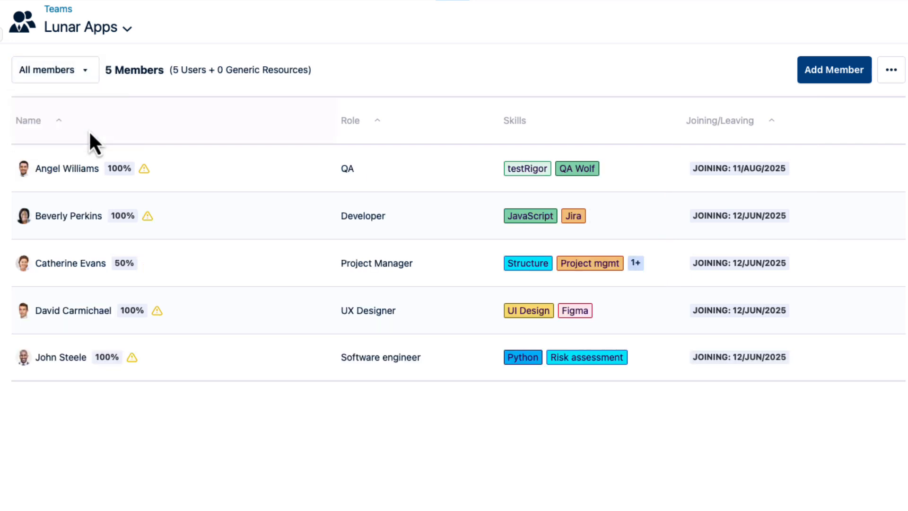